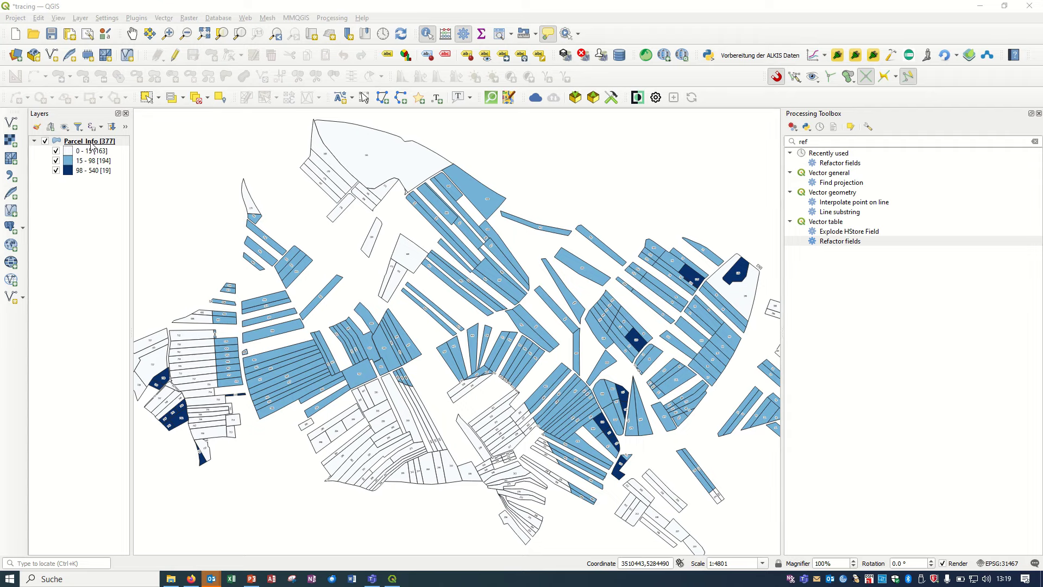
{"action": "right_click", "coordinate": [92, 144]}
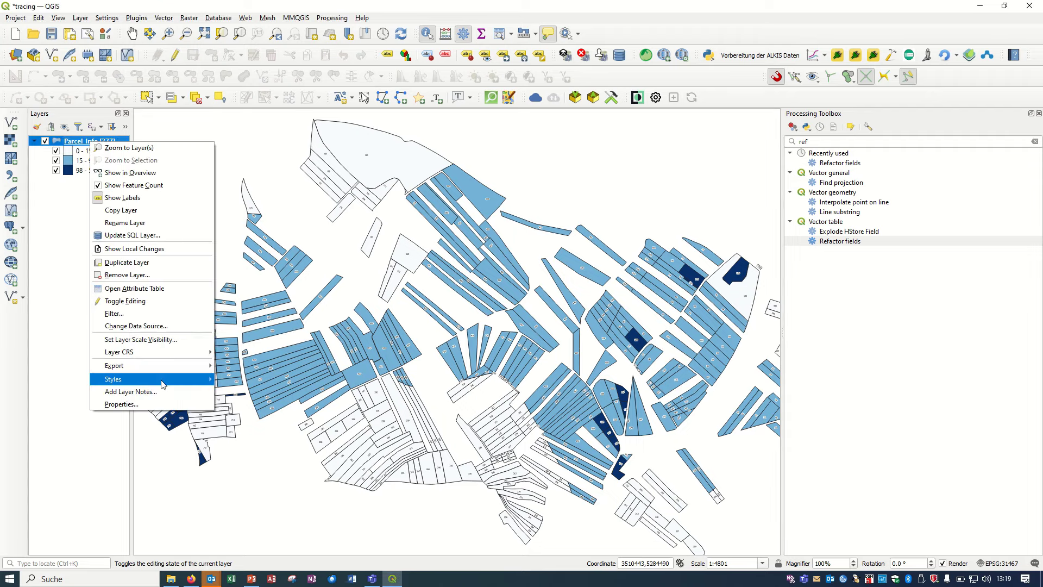
{"action": "left_click", "coordinate": [174, 293]}
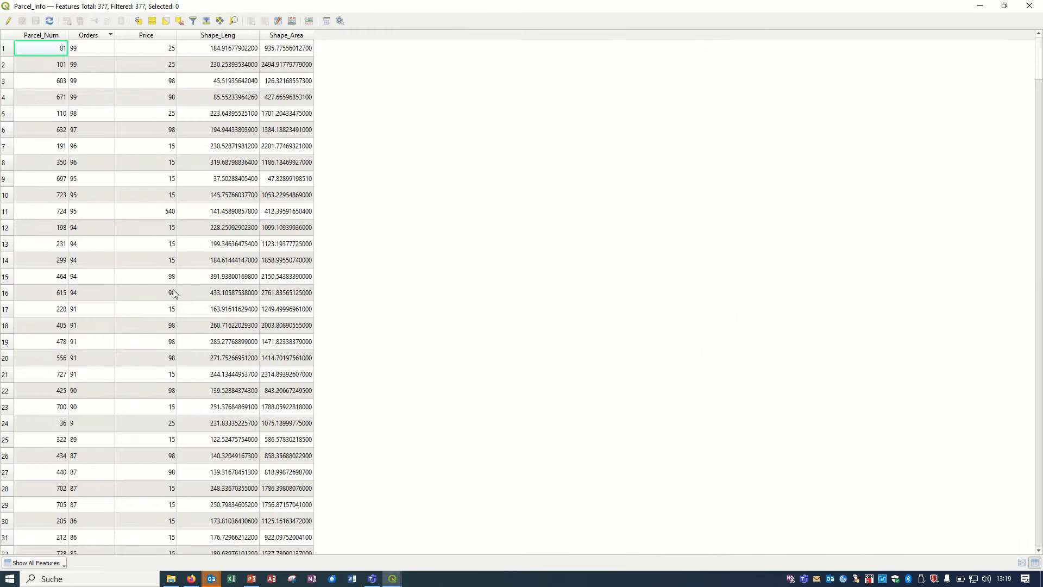
{"action": "left_click", "coordinate": [41, 37]}
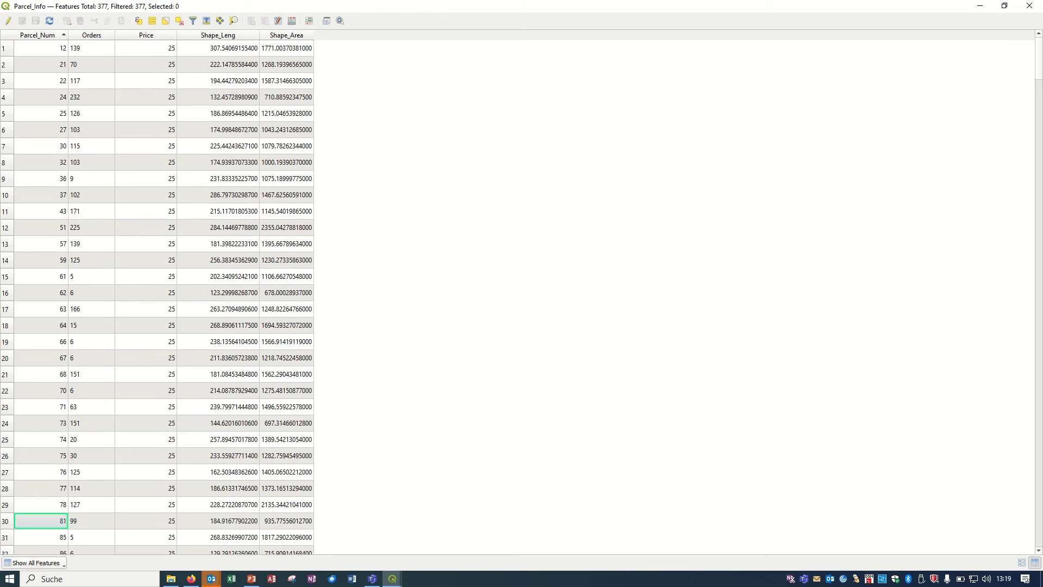
- Close the attribute table and turn on editing for Parcel_Info from its Fields properties page
{"action": "left_click", "coordinate": [1030, 7]}
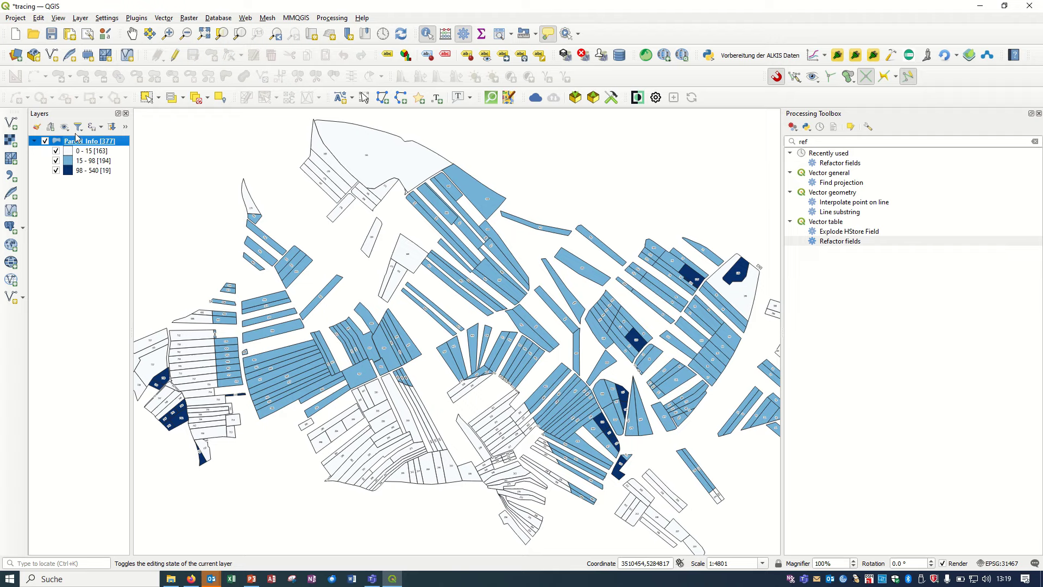
{"action": "right_click", "coordinate": [81, 141]}
{"action": "left_click", "coordinate": [140, 406]}
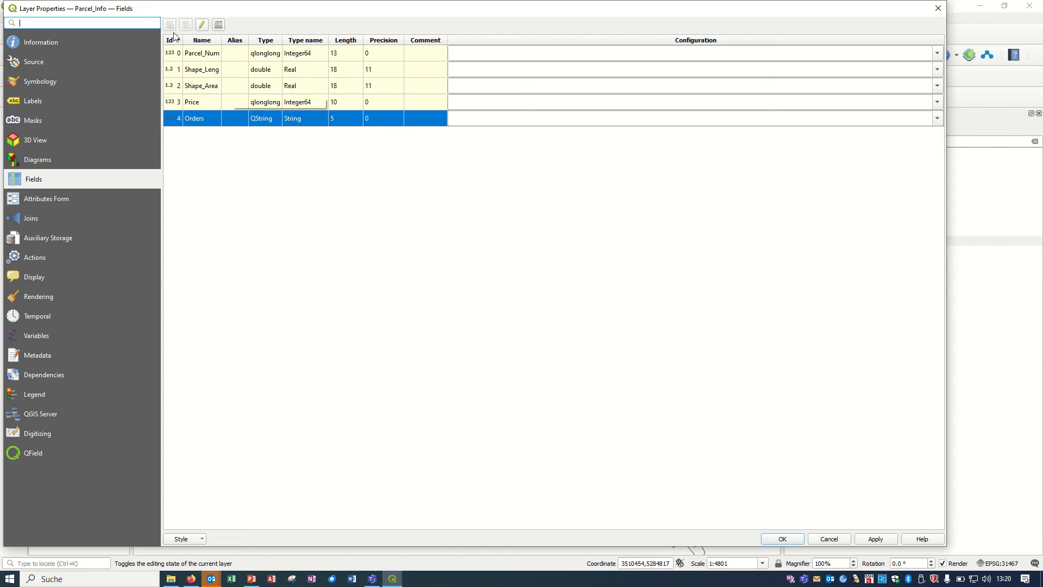
{"action": "left_click", "coordinate": [203, 25]}
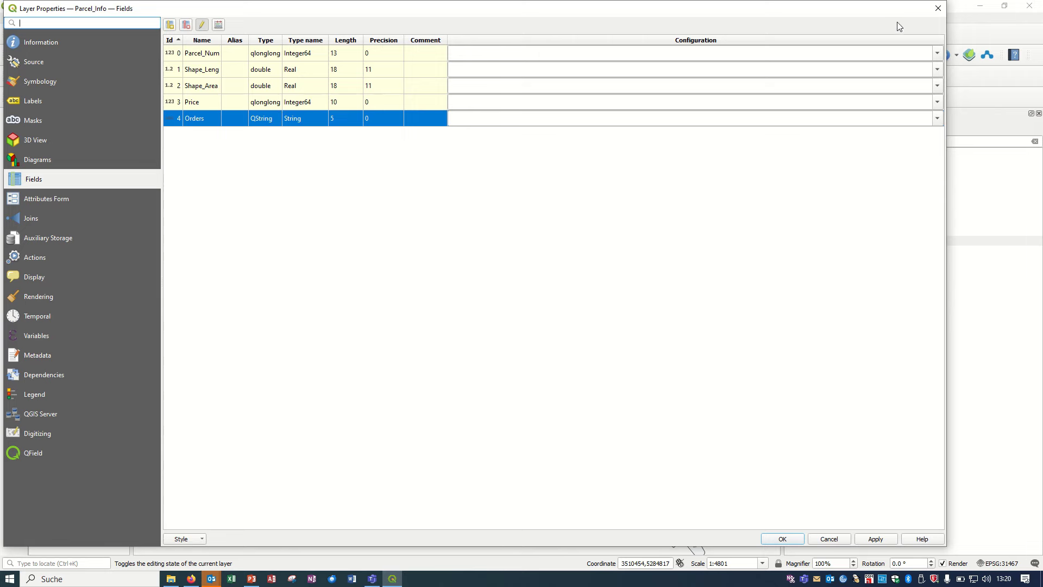
{"action": "left_click", "coordinate": [938, 8]}
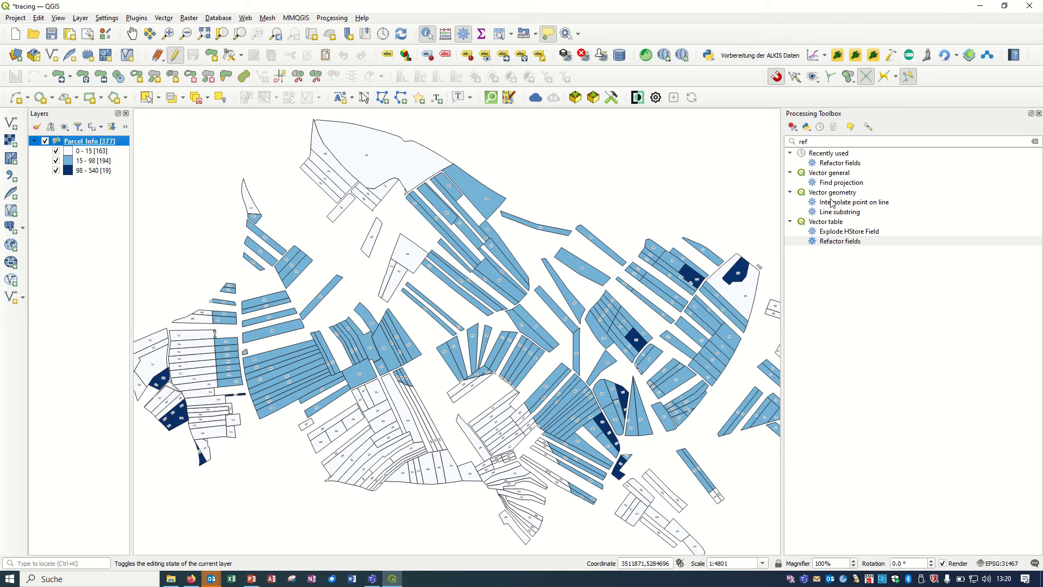
- Launch Refactor fields, widen the source column and make Parcel_Num a Text field
{"action": "double_click", "coordinate": [851, 242]}
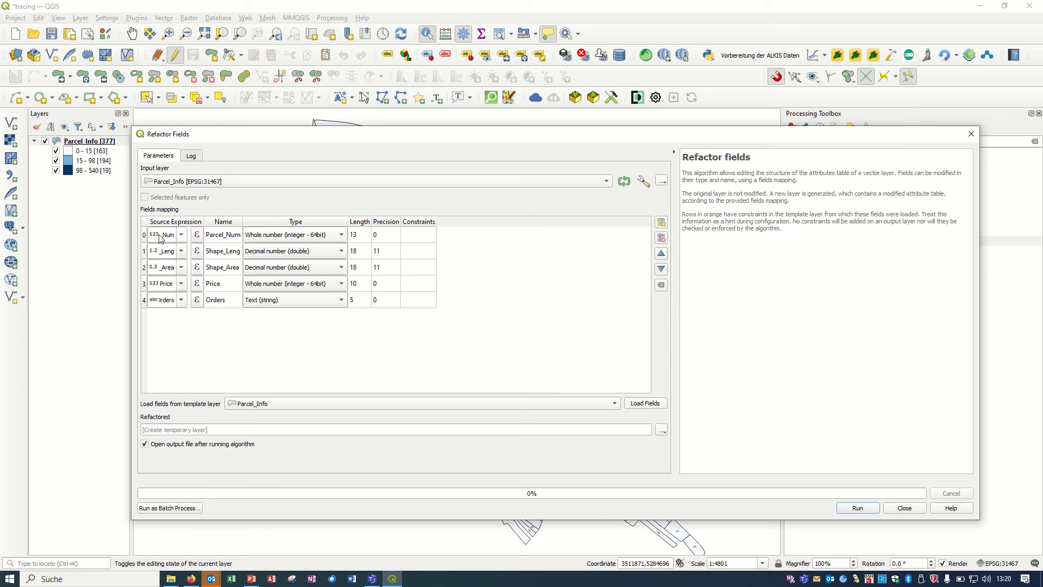
{"action": "double_click", "coordinate": [203, 221]}
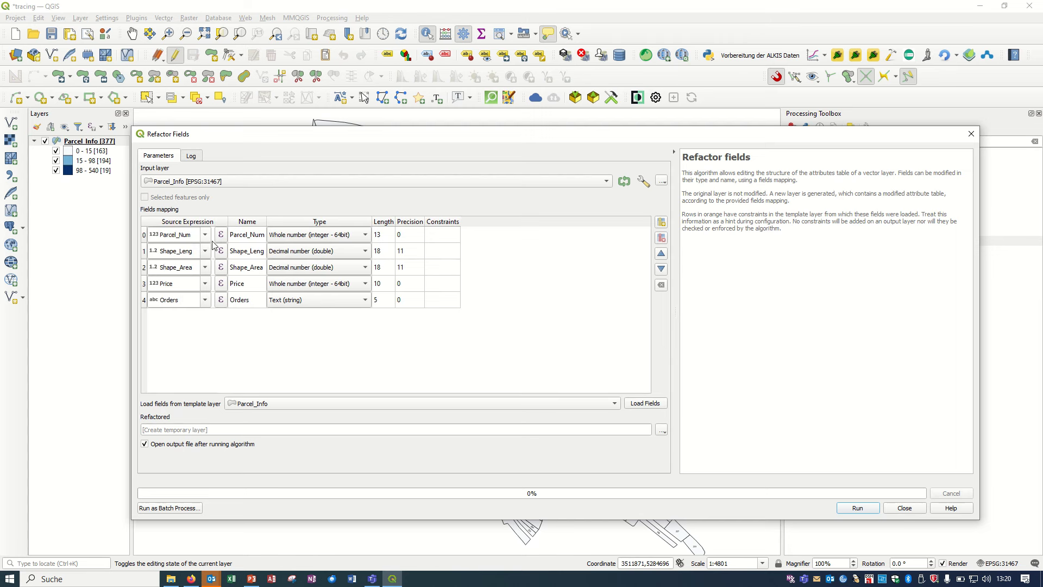
{"action": "left_click", "coordinate": [330, 237]}
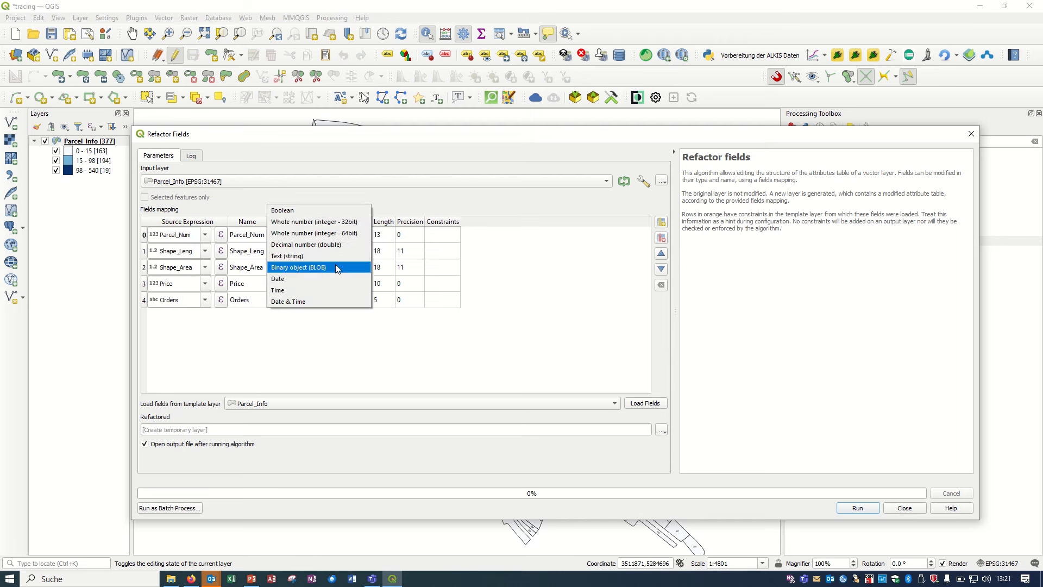
{"action": "left_click", "coordinate": [337, 257]}
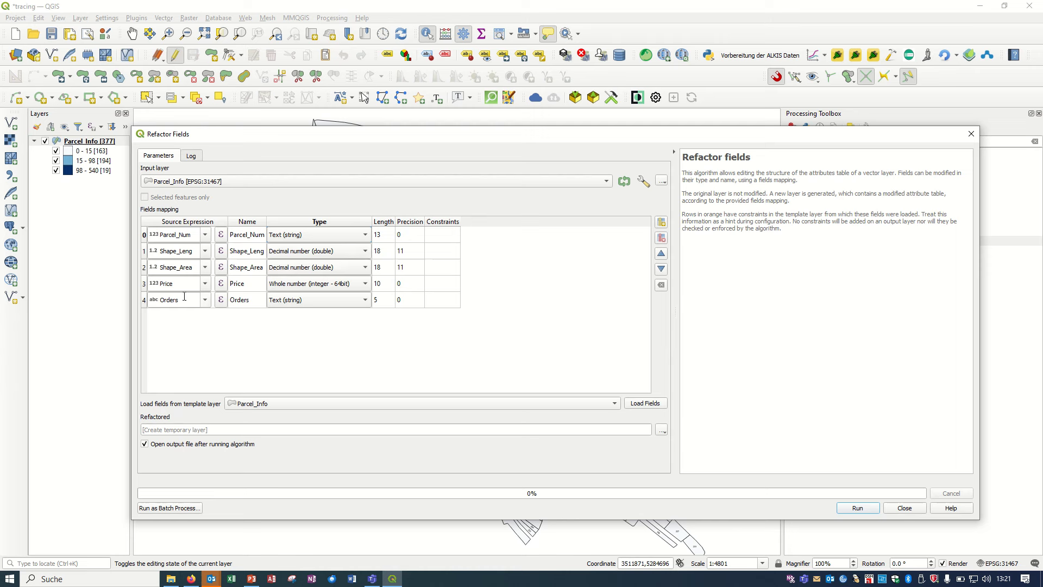
- Make Orders a 64-bit integer and move it up three rows to second position
{"action": "left_click", "coordinate": [358, 303]}
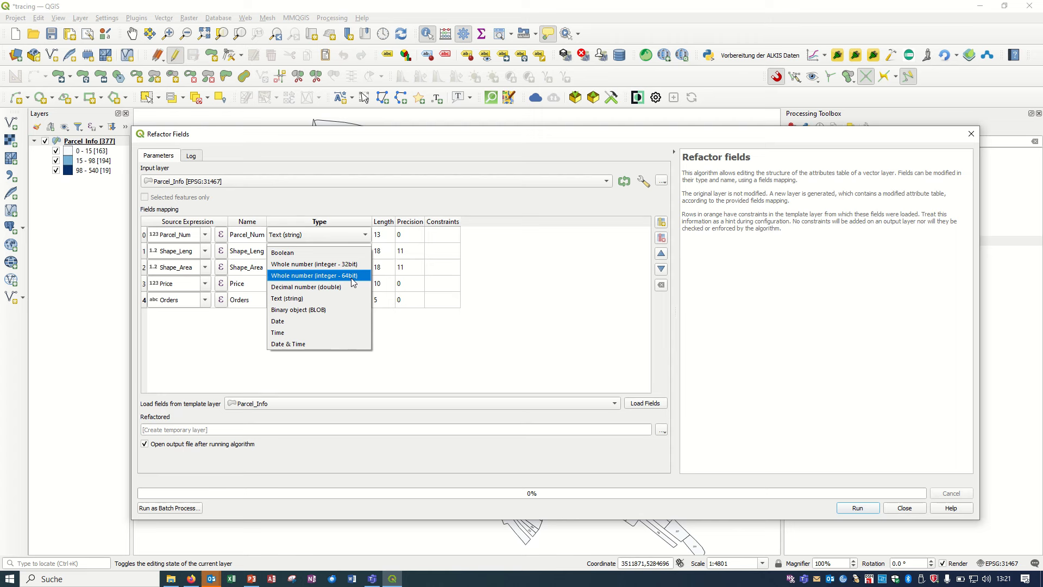
{"action": "left_click", "coordinate": [353, 278]}
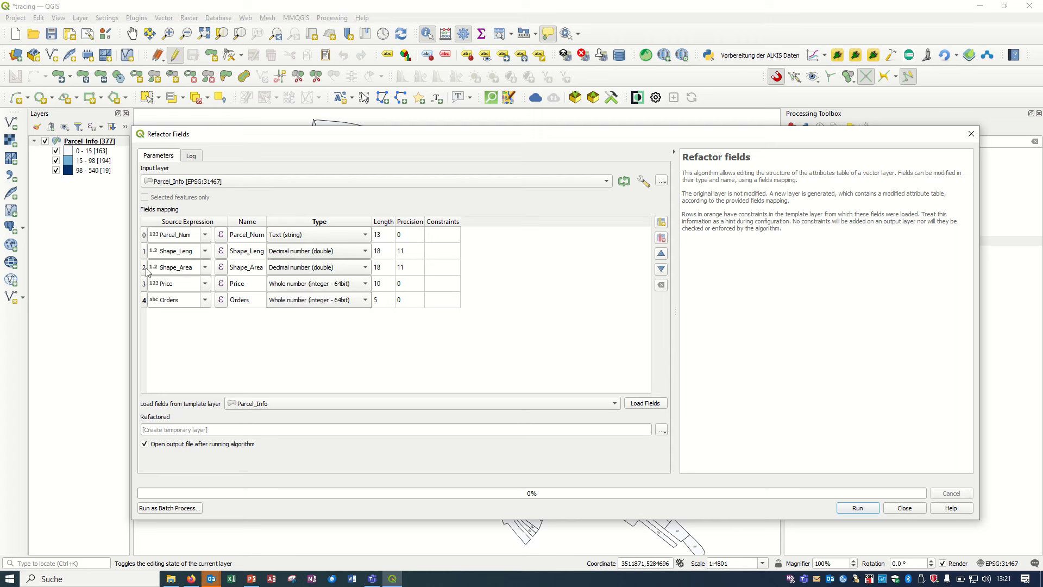
{"action": "left_click", "coordinate": [144, 302]}
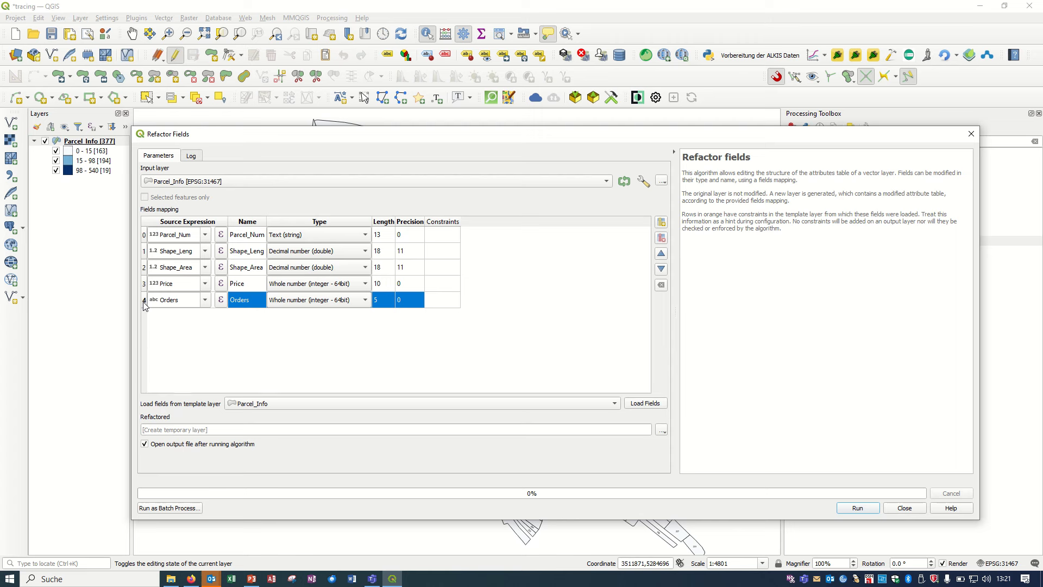
{"action": "left_click", "coordinate": [661, 254]}
{"action": "left_click", "coordinate": [662, 255]}
{"action": "left_click", "coordinate": [661, 255]}
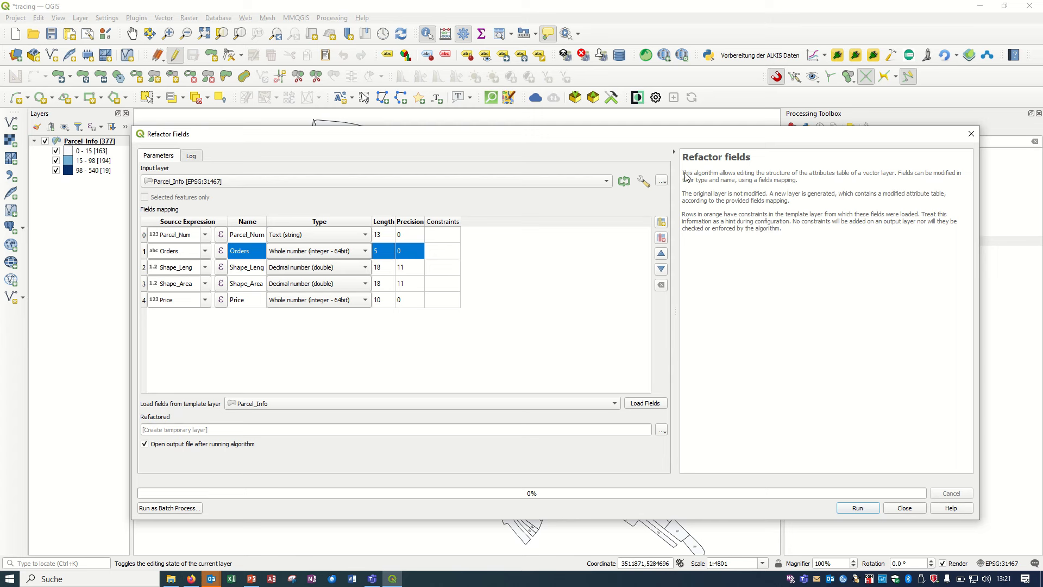
{"action": "left_click_drag", "start_coordinate": [683, 173], "coordinate": [735, 189]}
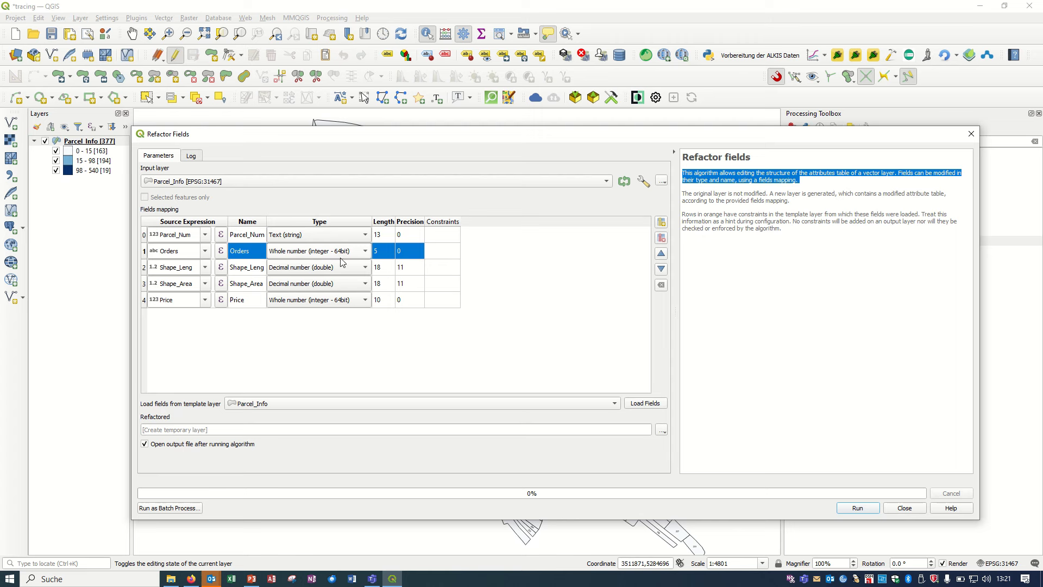
- Add a new mapping field named 'sold out' with the Boolean type
{"action": "left_click", "coordinate": [663, 226]}
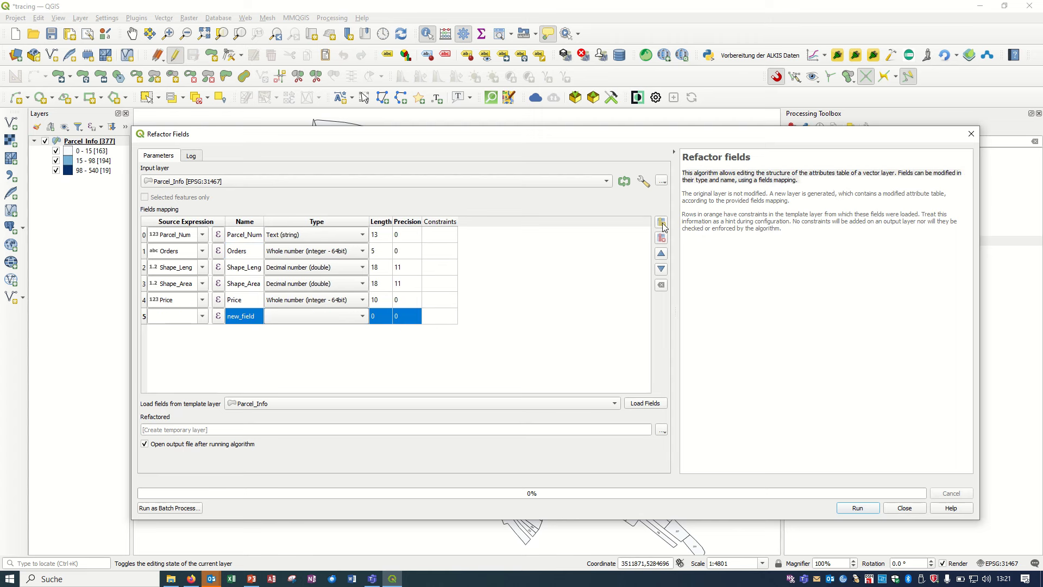
{"action": "left_click", "coordinate": [253, 315]}
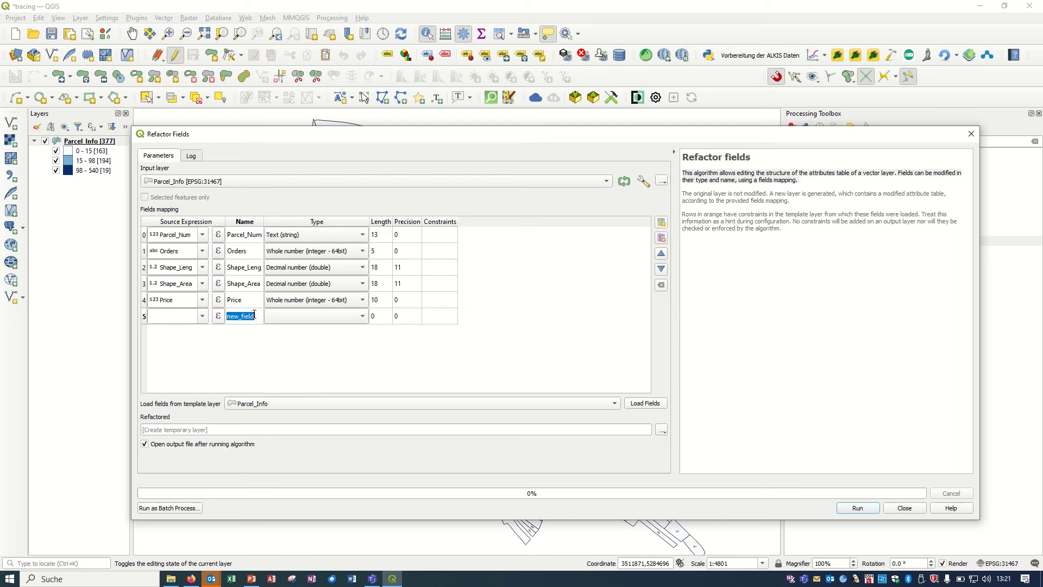
{"action": "type", "text": "sold out"}
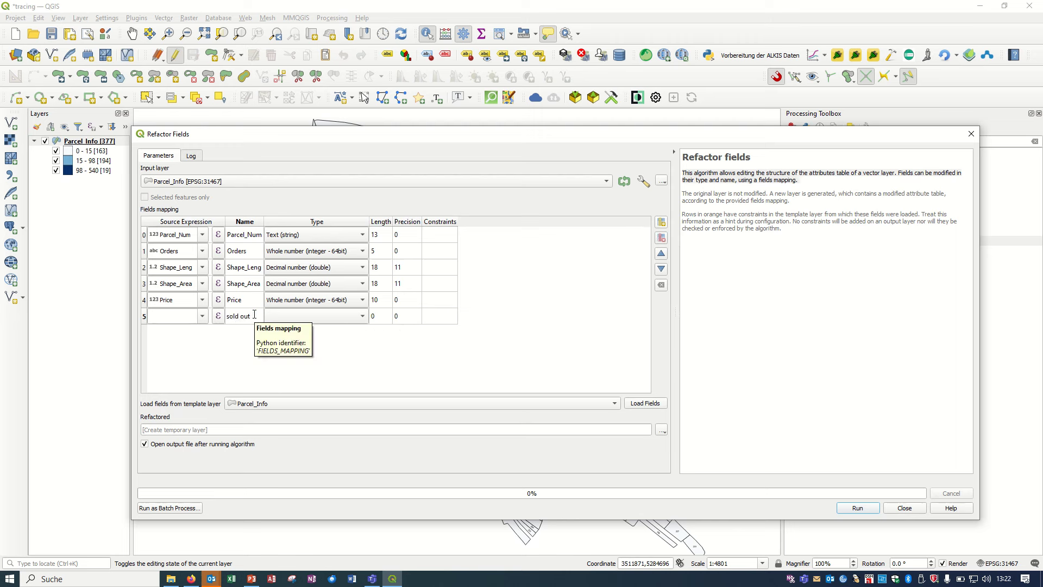
{"action": "left_click", "coordinate": [334, 319]}
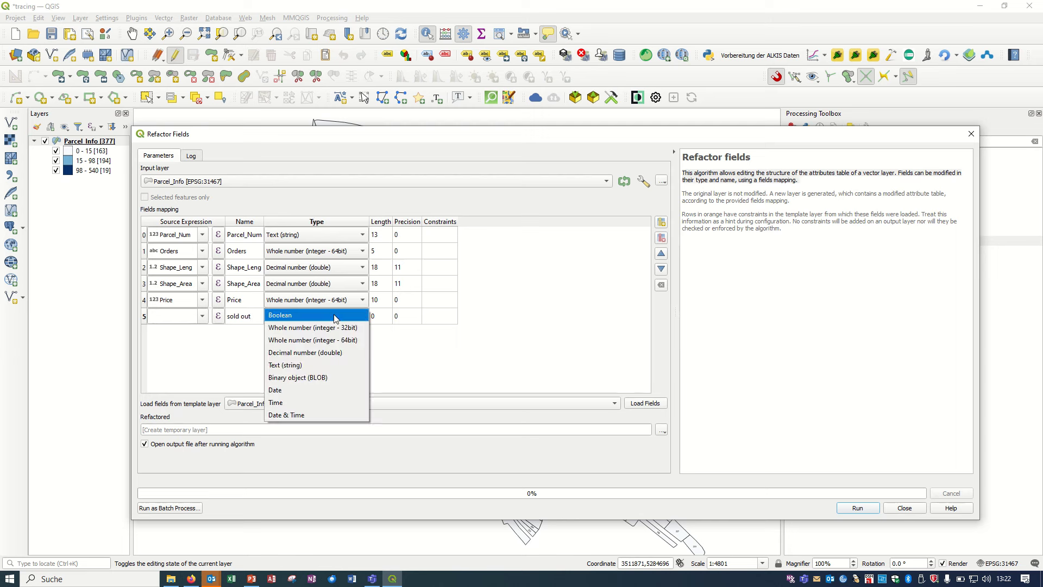
{"action": "left_click", "coordinate": [300, 319]}
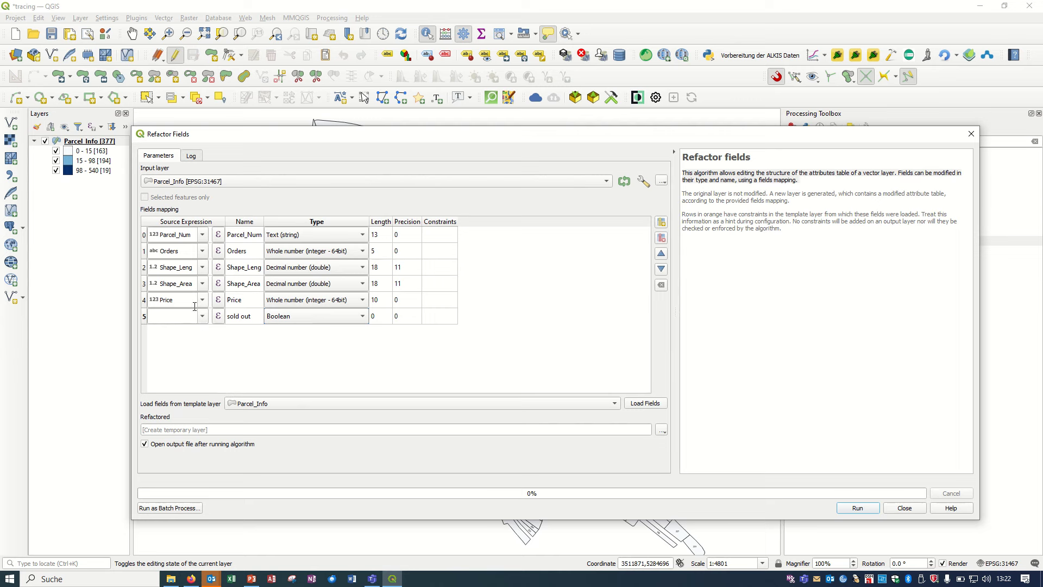
- Give the sold out field the expression "Price" = 25, picking 25 from Price's unique values
{"action": "left_click", "coordinate": [219, 320]}
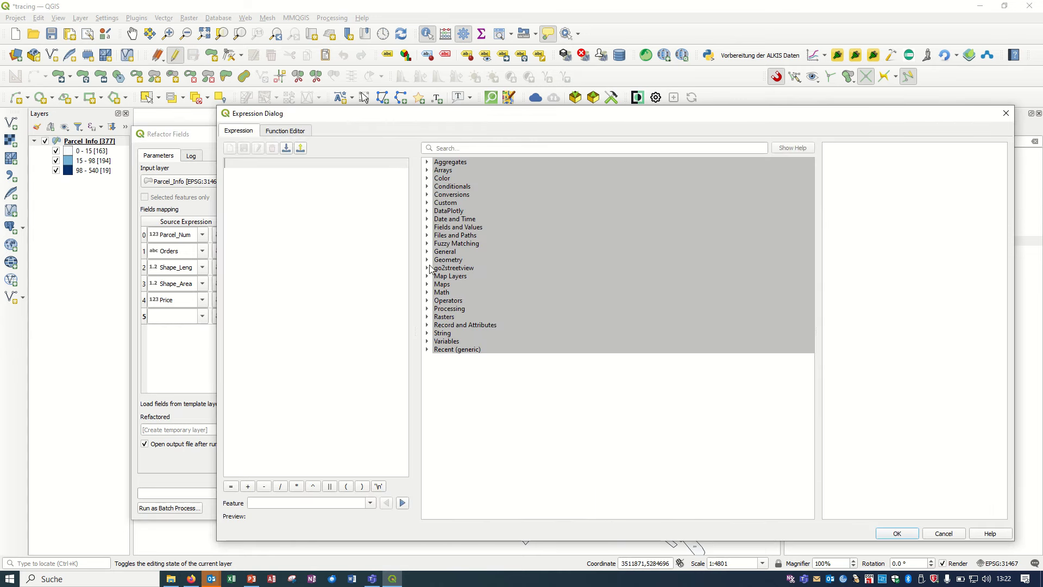
{"action": "left_click", "coordinate": [427, 227]}
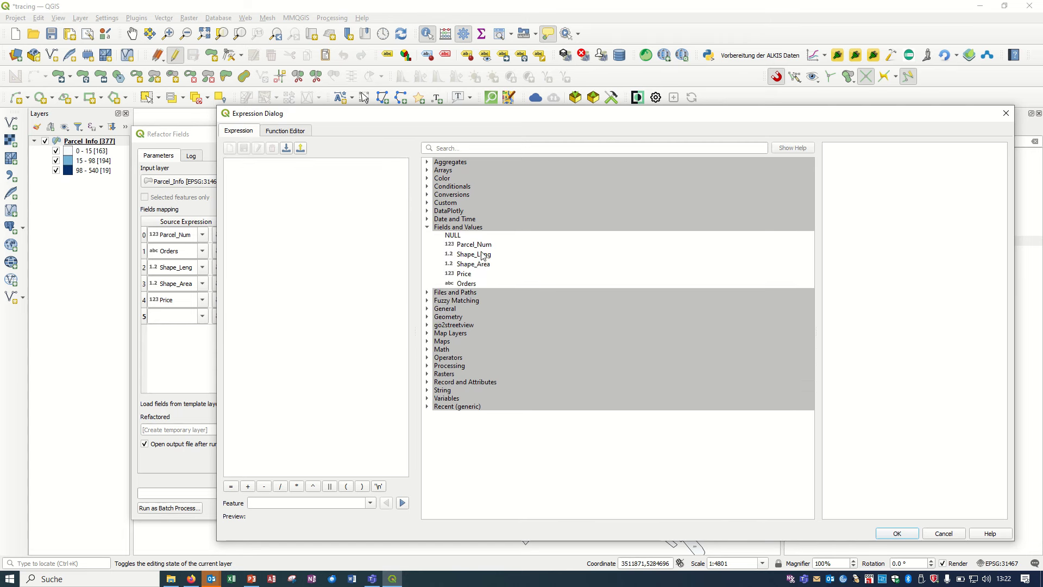
{"action": "double_click", "coordinate": [476, 274]}
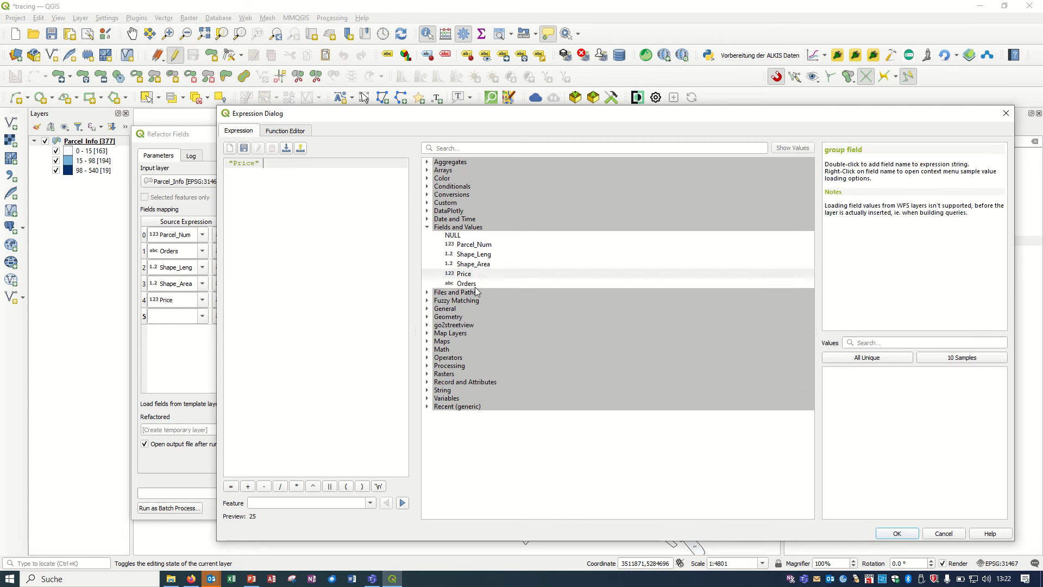
{"action": "left_click", "coordinate": [230, 486]}
{"action": "left_click", "coordinate": [866, 359]}
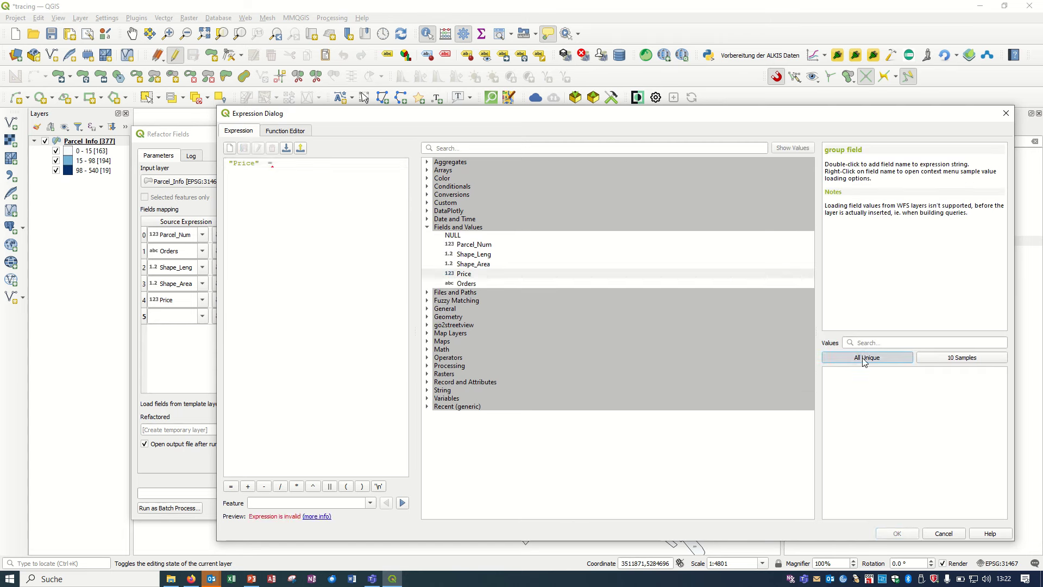
{"action": "left_click", "coordinate": [836, 388]}
{"action": "double_click", "coordinate": [837, 387]}
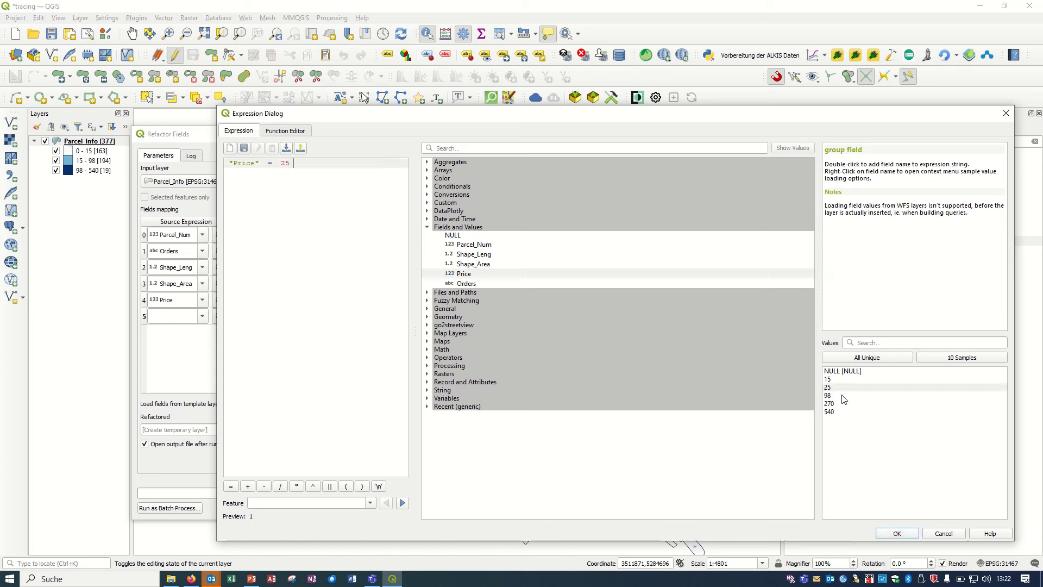
{"action": "left_click", "coordinate": [897, 534]}
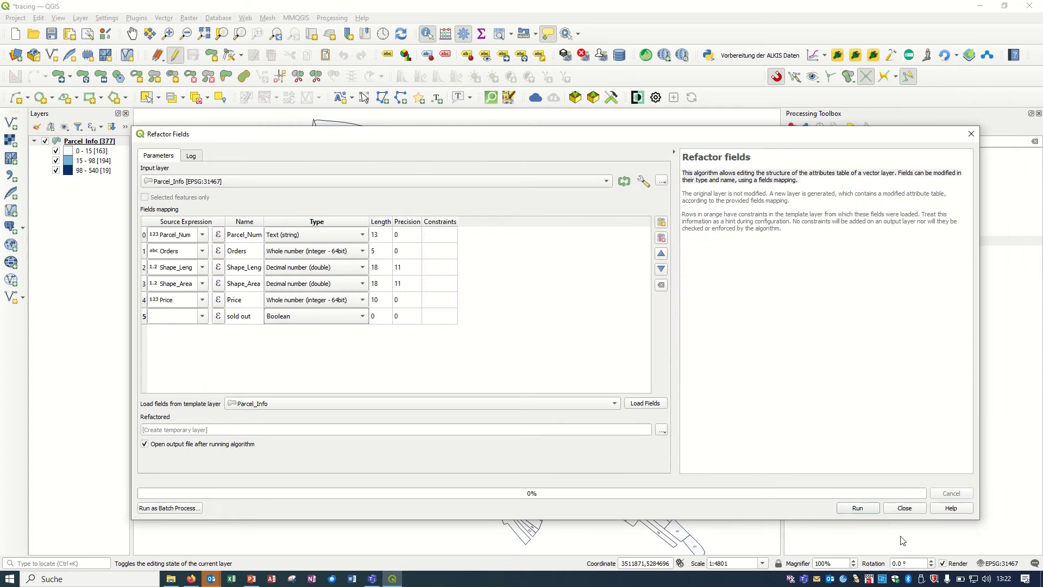
- Run the refactoring and browse the Refactored layer's attribute table to check sold out values
{"action": "left_click", "coordinate": [864, 511]}
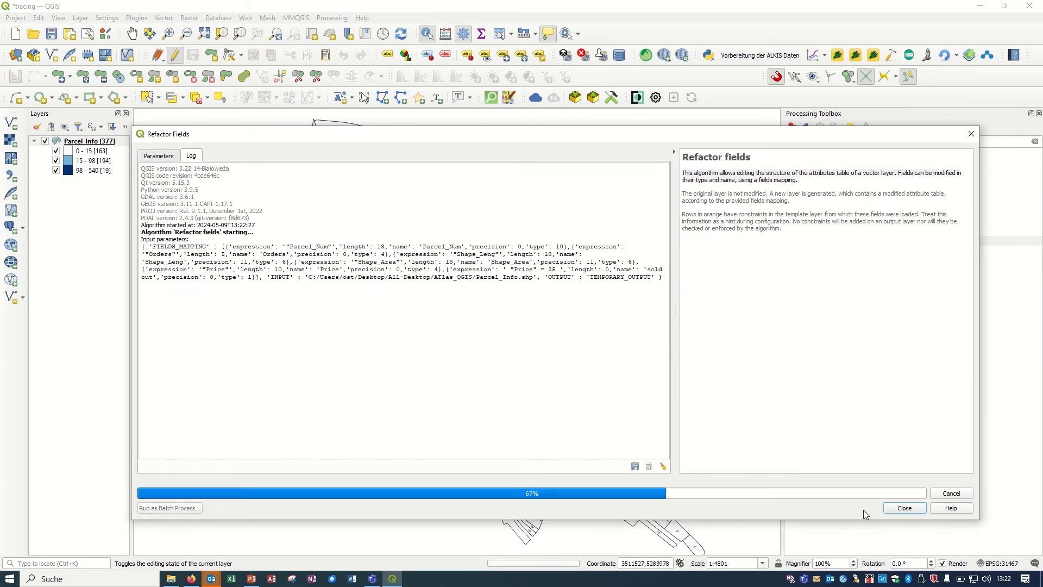
{"action": "left_click", "coordinate": [972, 134]}
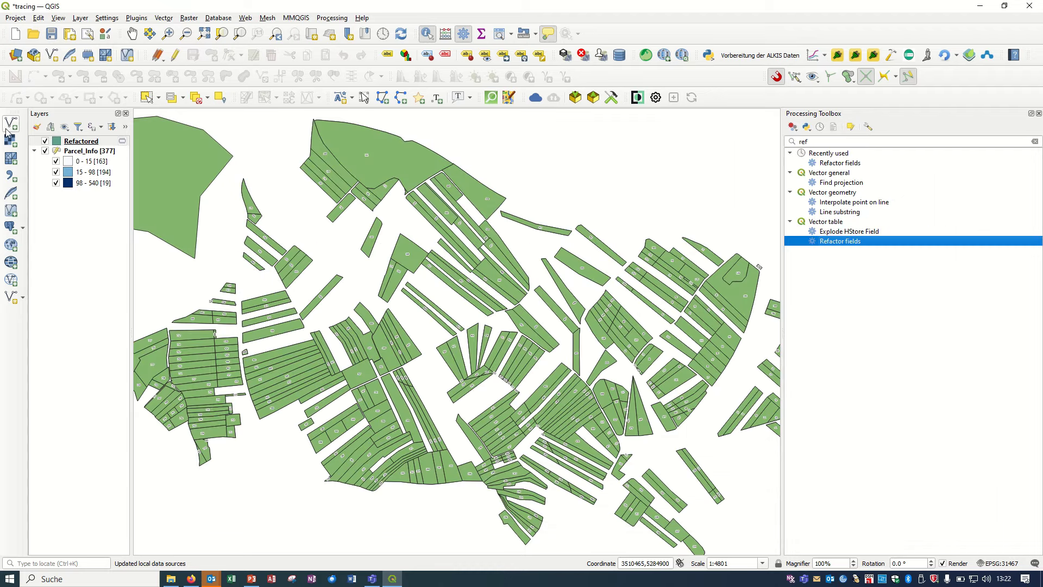
{"action": "right_click", "coordinate": [78, 143]}
{"action": "left_click", "coordinate": [125, 292]}
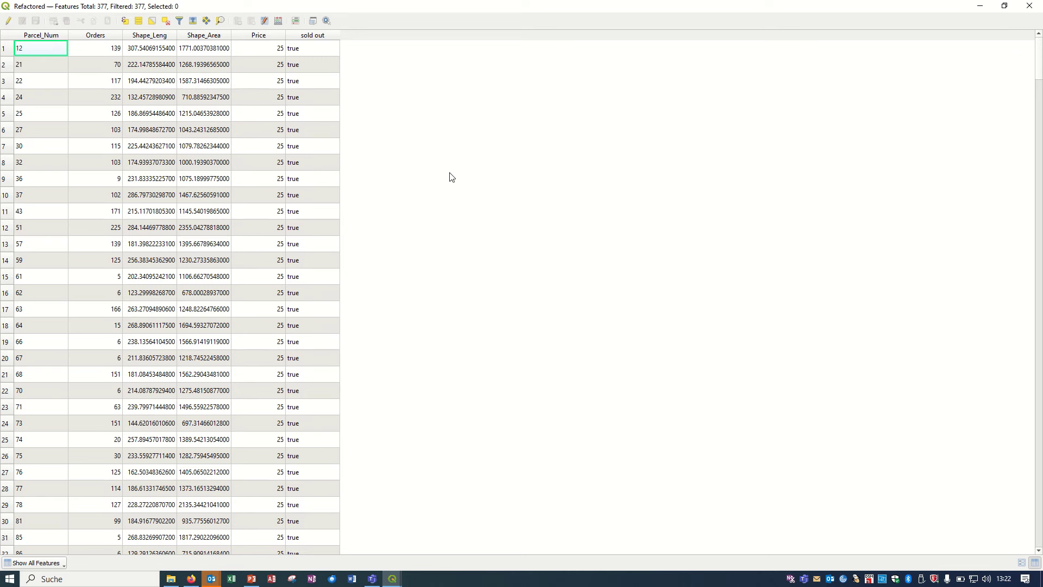
{"action": "scroll", "coordinate": [357, 206], "scroll_direction": "down", "scroll_amount": 12}
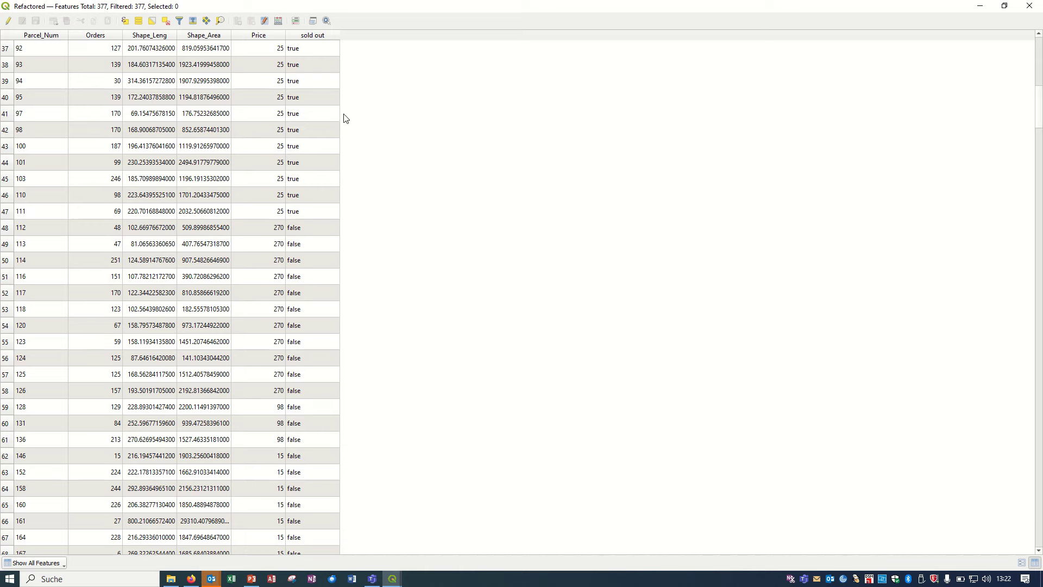
{"action": "scroll", "coordinate": [334, 354], "scroll_direction": "up", "scroll_amount": 12}
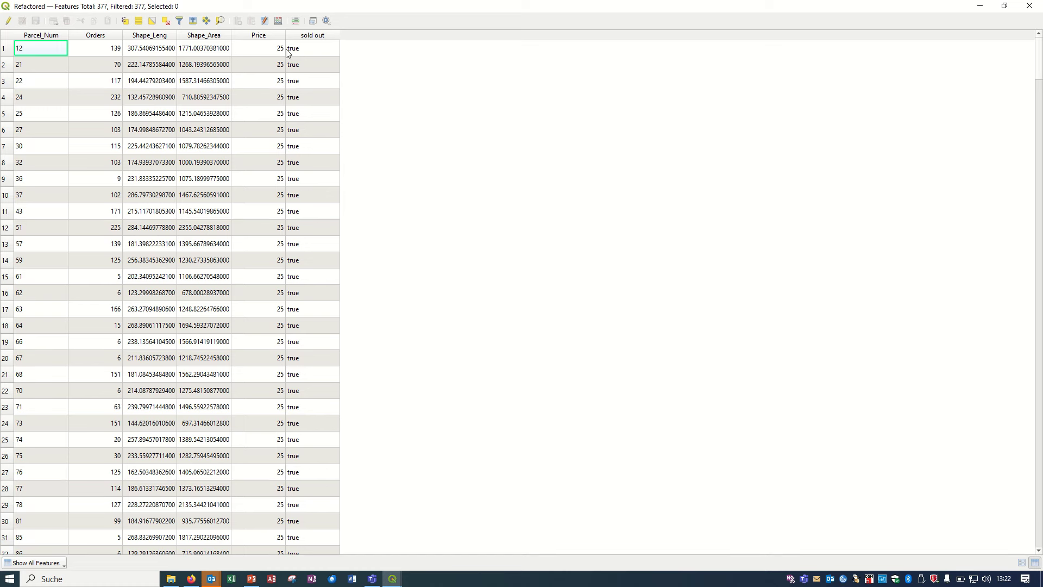
{"action": "scroll", "coordinate": [330, 350], "scroll_direction": "down", "scroll_amount": 14}
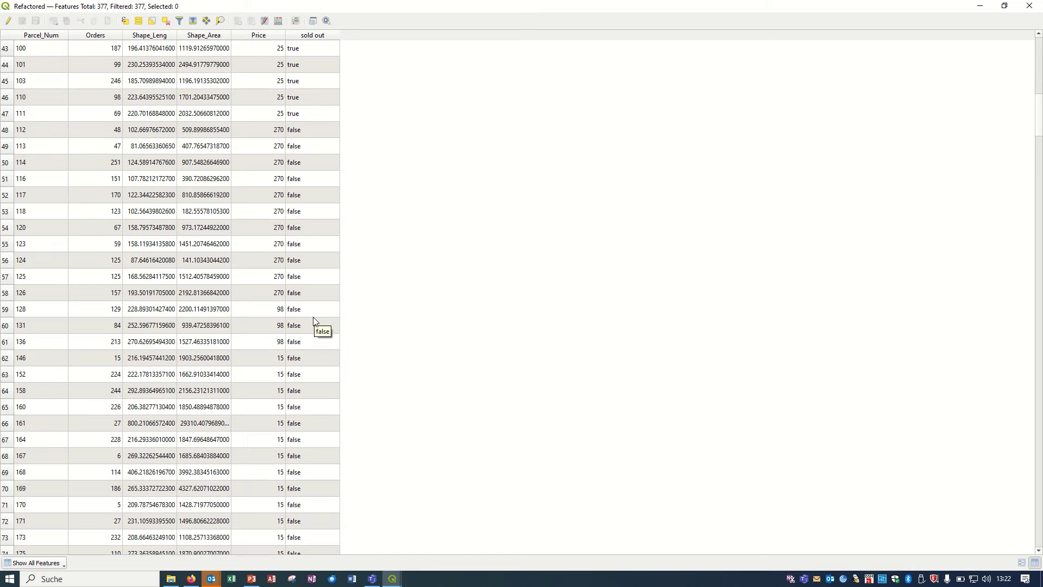
- Close the attribute table and review the Refactored layer's six fields in Properties before returning to the map
{"action": "left_click", "coordinate": [1030, 6]}
{"action": "left_click", "coordinate": [87, 141]}
{"action": "right_click", "coordinate": [91, 142]}
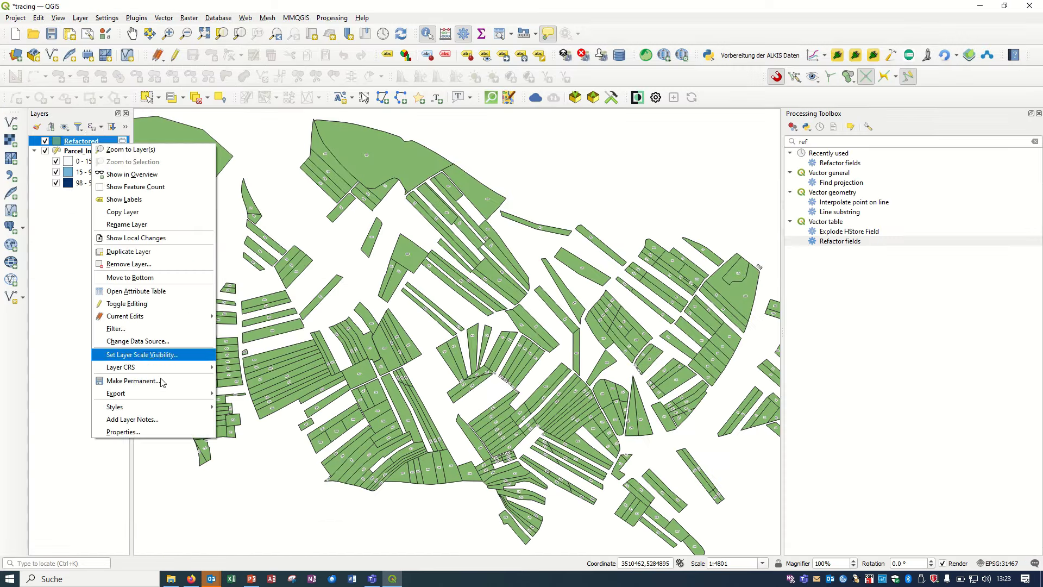
{"action": "left_click", "coordinate": [161, 432]}
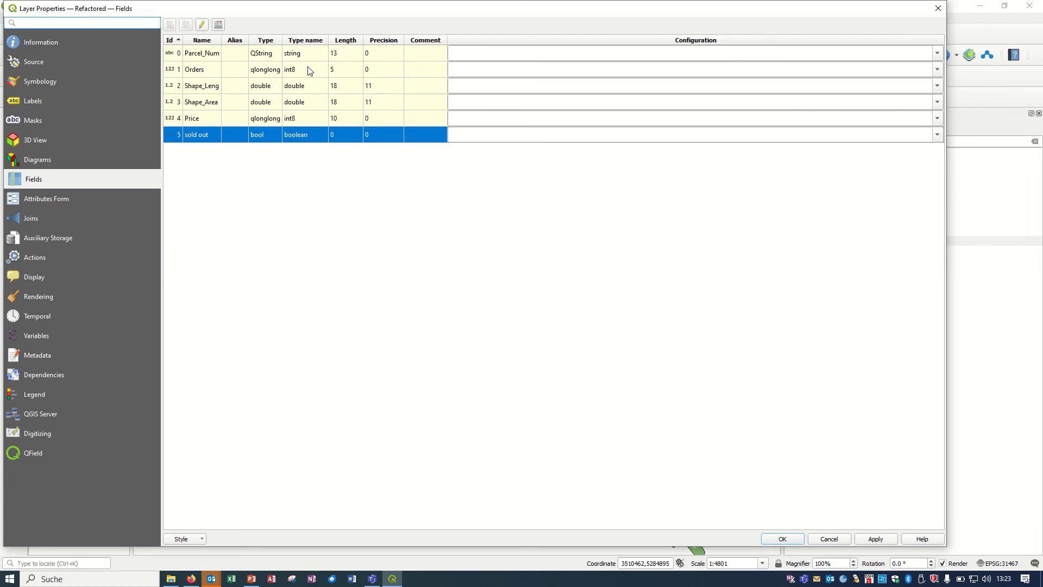
{"action": "left_click", "coordinate": [799, 537]}
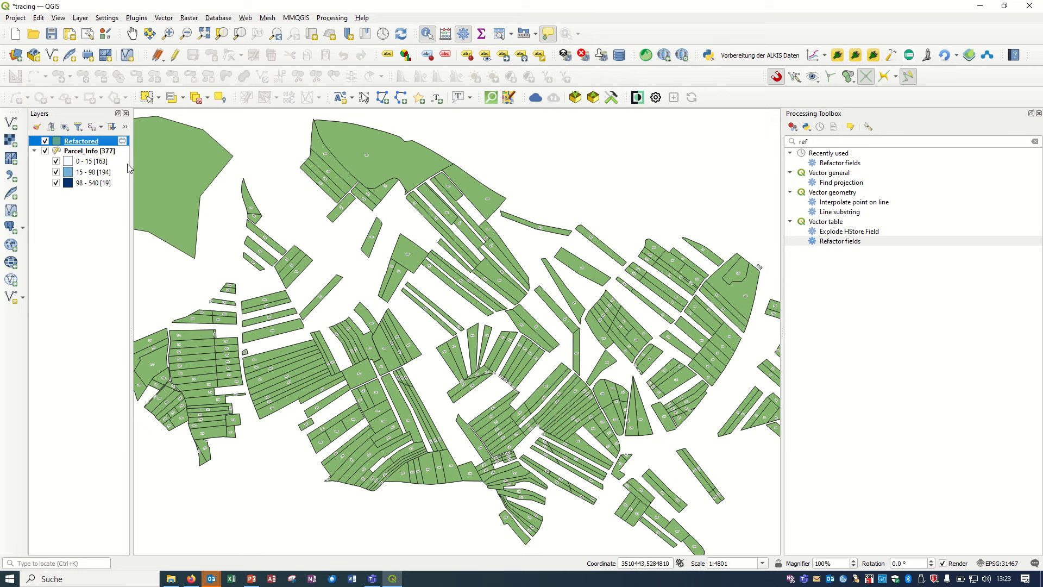
{"action": "left_click", "coordinate": [94, 152]}
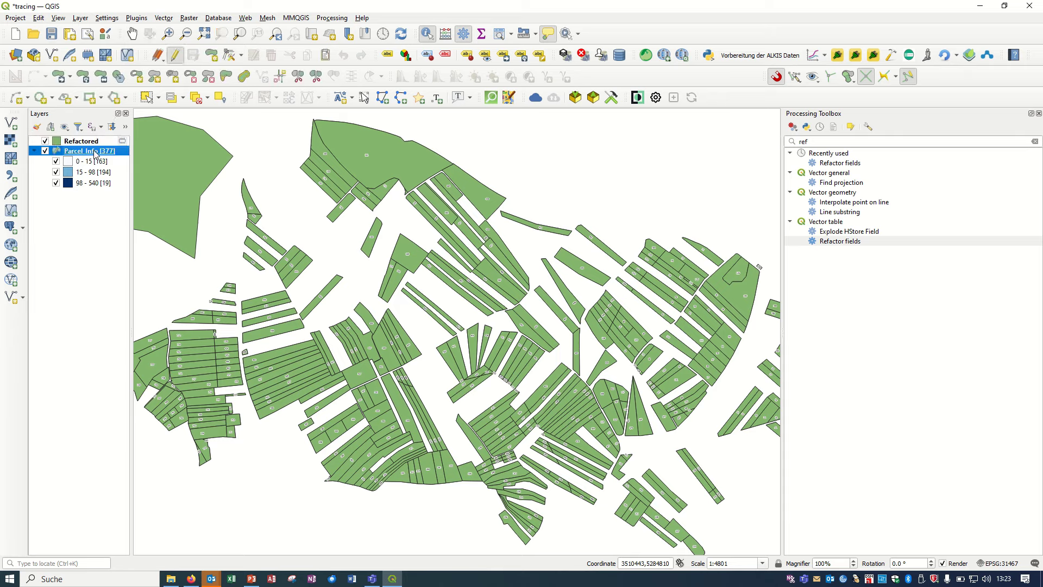